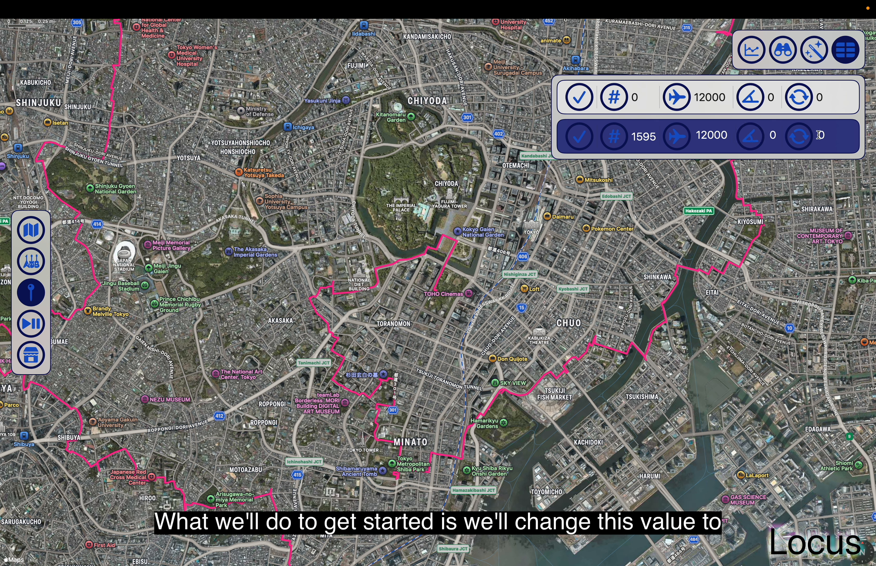
Set the second waypoint's compass heading to 360 degrees and try camera elevations of 1200 and 120000 meters
type("36")
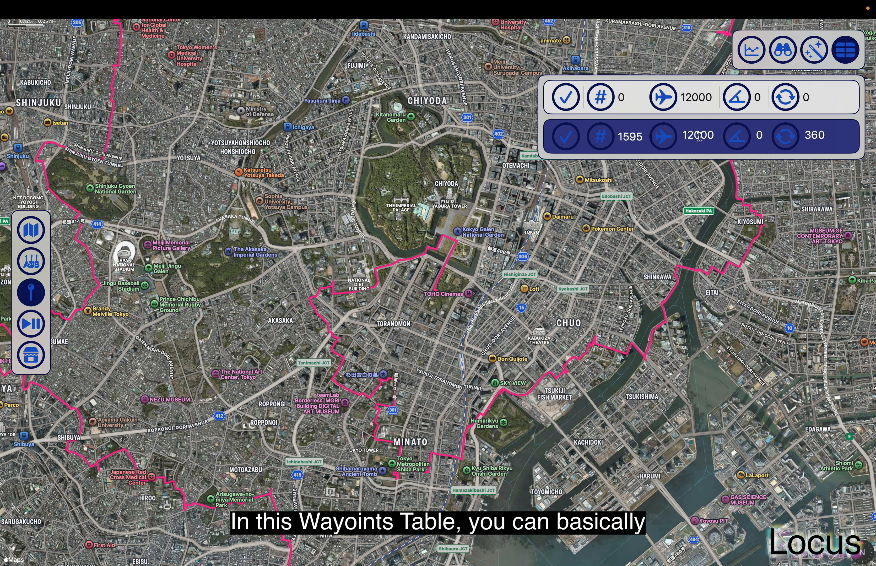
key("Delete")
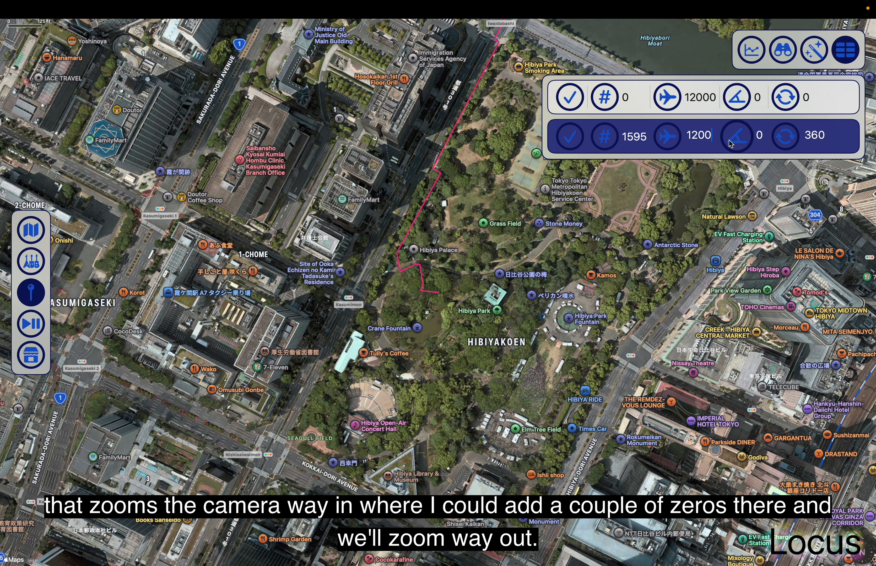
type("00")
key("Return")
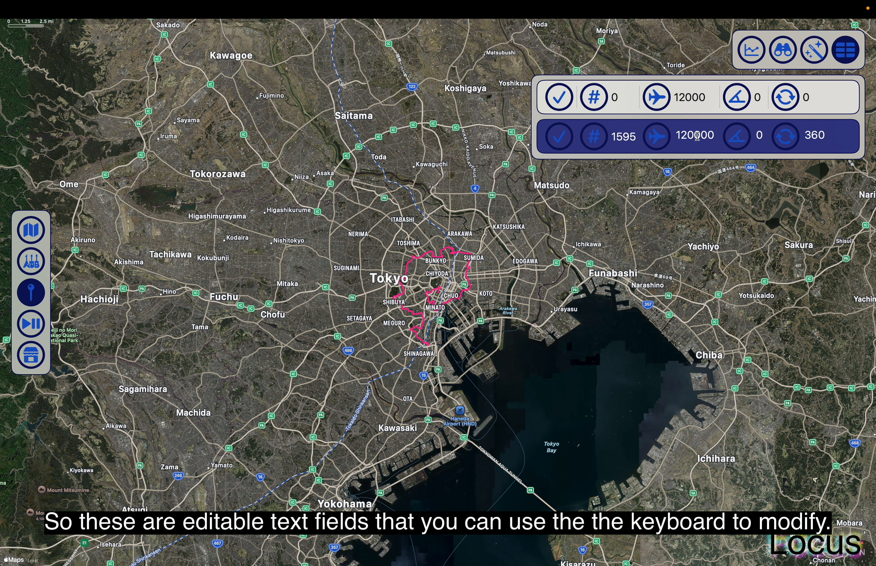
Lower the second waypoint's camera elevation to about 16596 meters with its slider, and reset it to exactly 12000
left_click(666, 140)
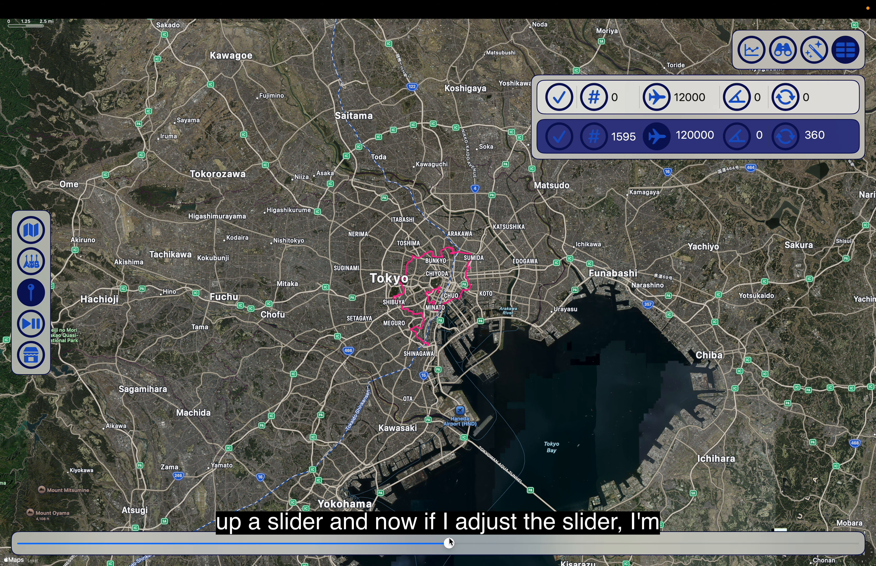
left_click_drag(449, 542, 331, 541)
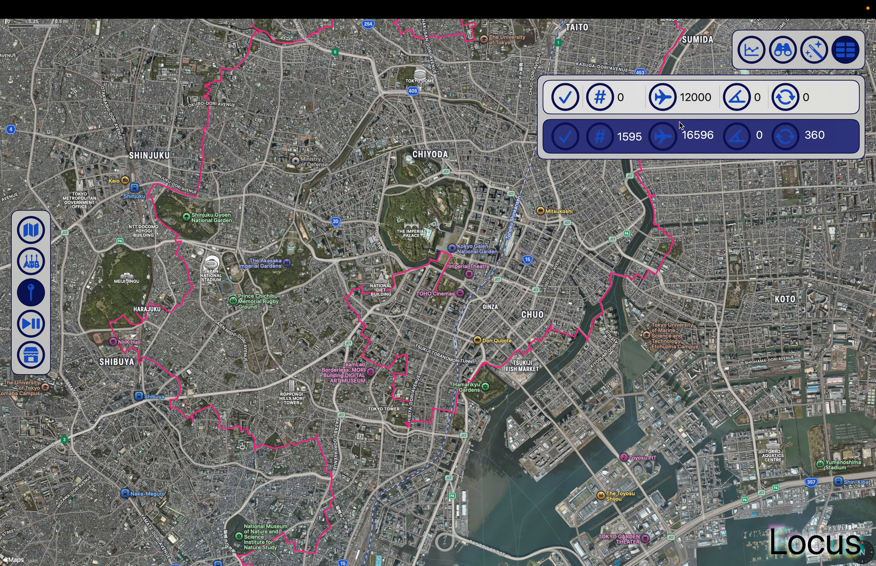
double_click(696, 136)
type("12")
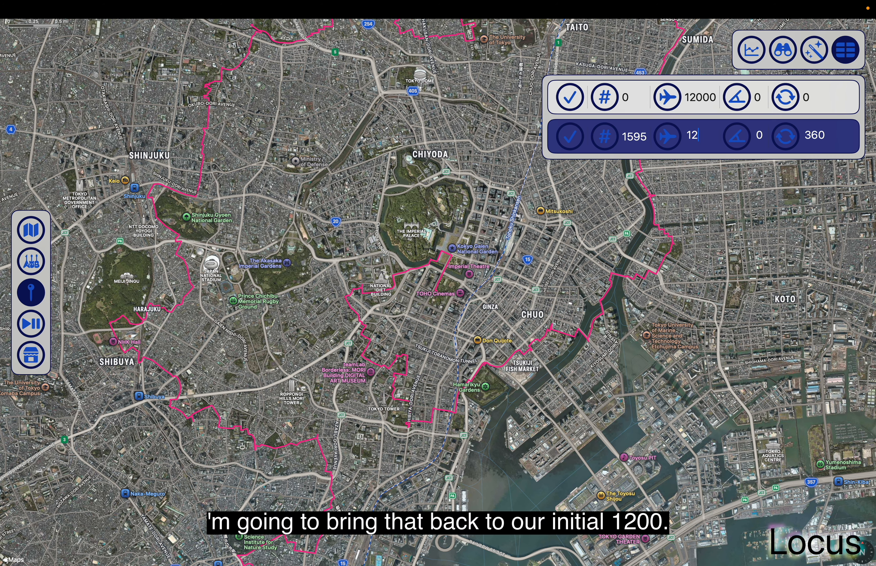
type("000")
key("Return")
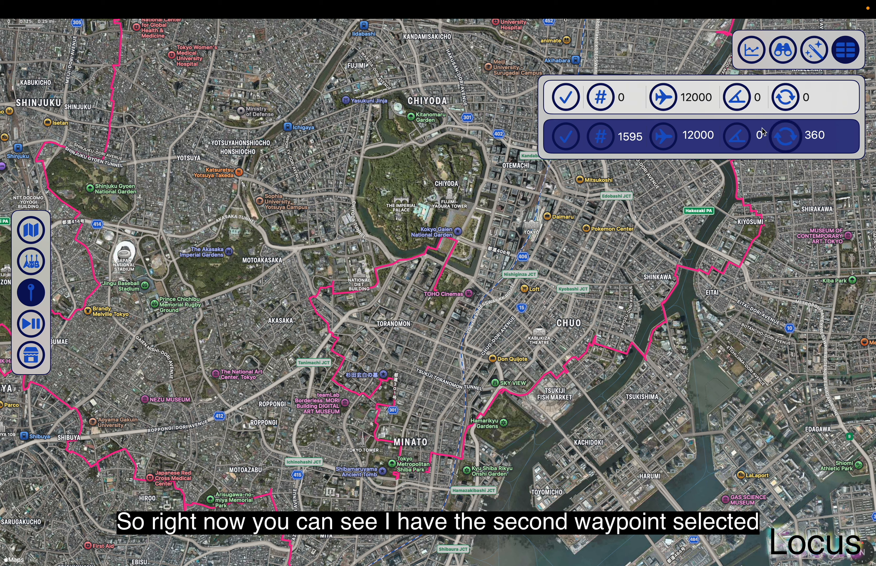
Record a tilted camera view of the Imperial Palace for the second waypoint, about 2775 meters high, pitched 42 degrees and heading 177 degrees
left_click(786, 55)
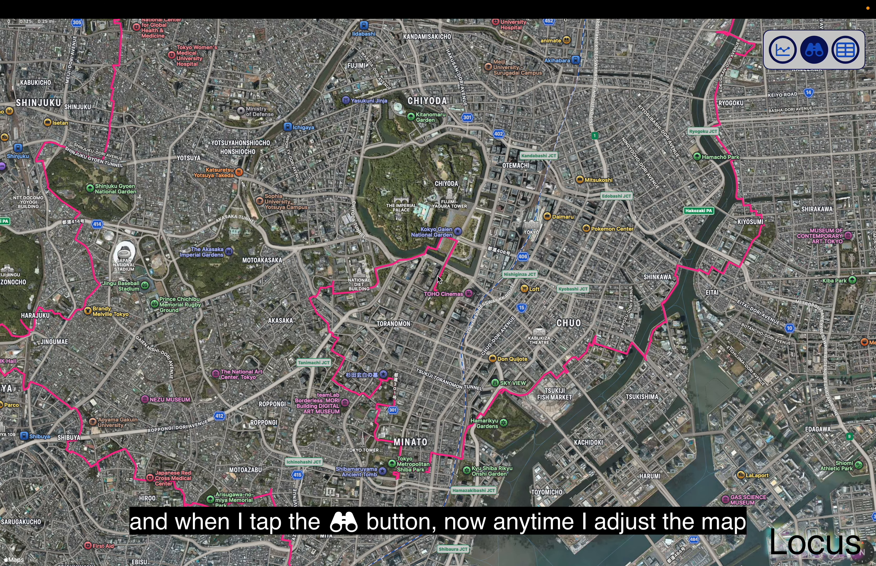
scroll(438, 280, "up", 5)
scroll(438, 279, "down", 5)
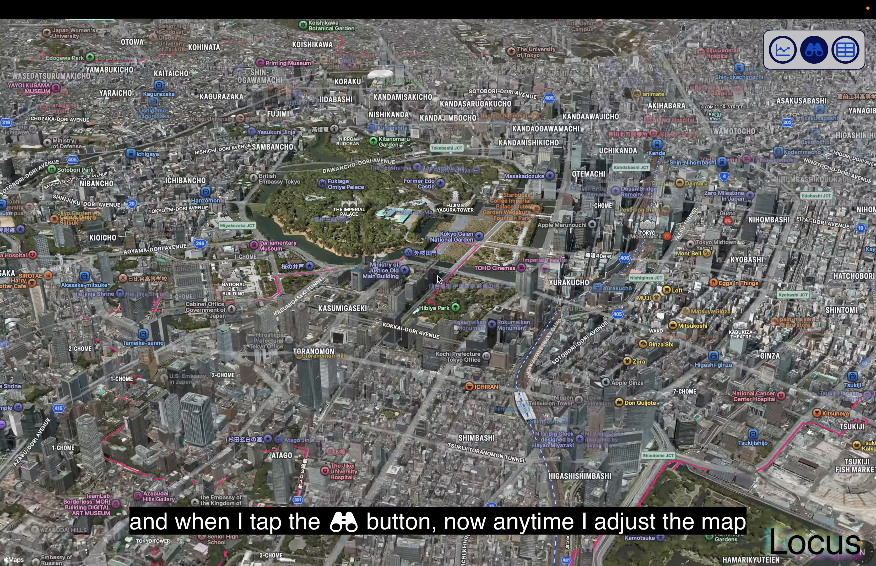
scroll(438, 280, "up", 5)
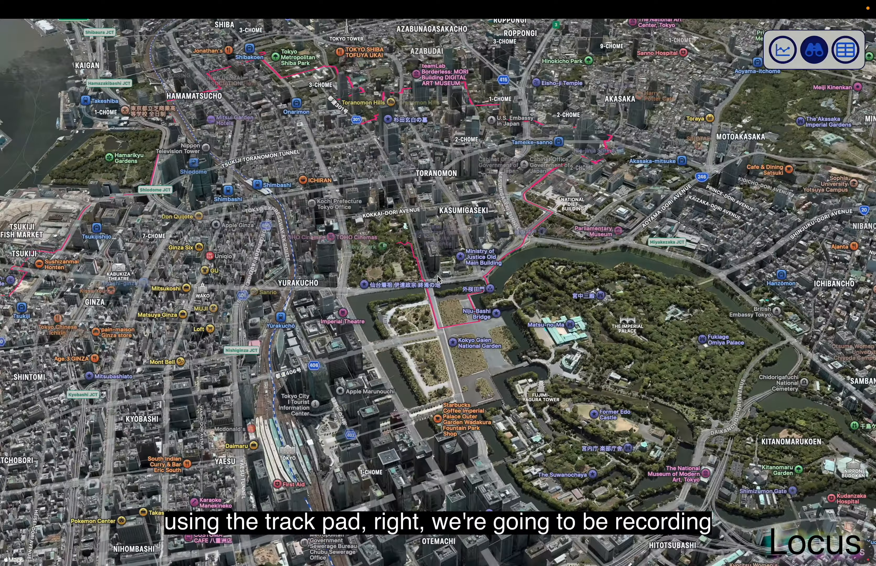
scroll(438, 279, "down", 2)
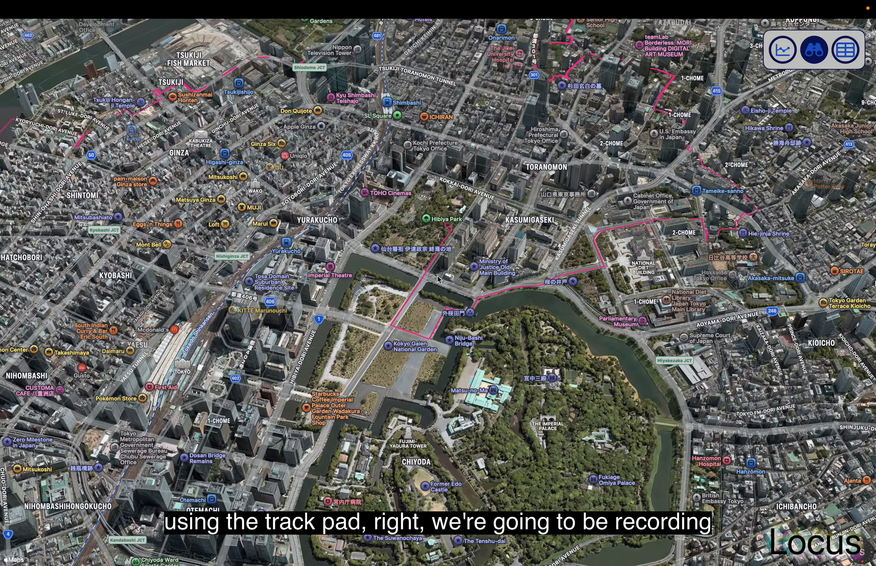
scroll(438, 279, "down", 1)
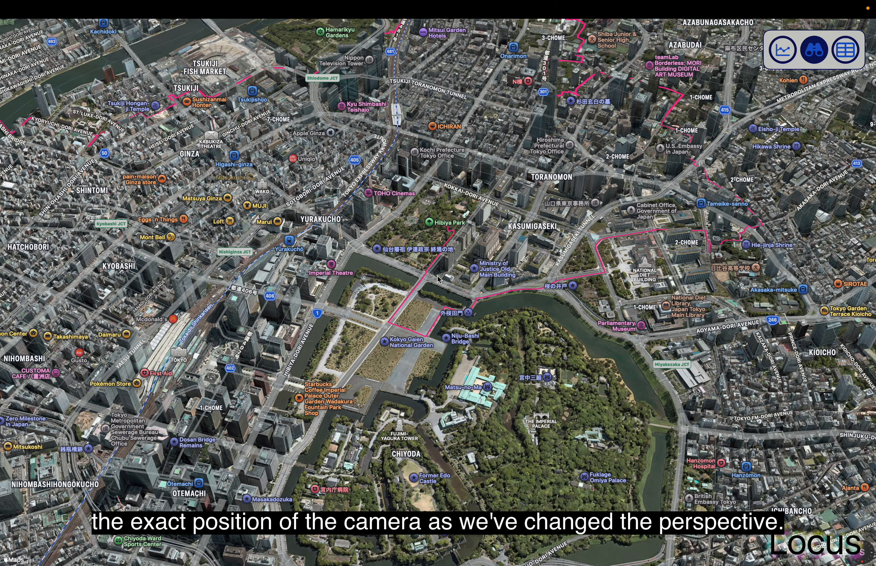
scroll(438, 279, "up", 5)
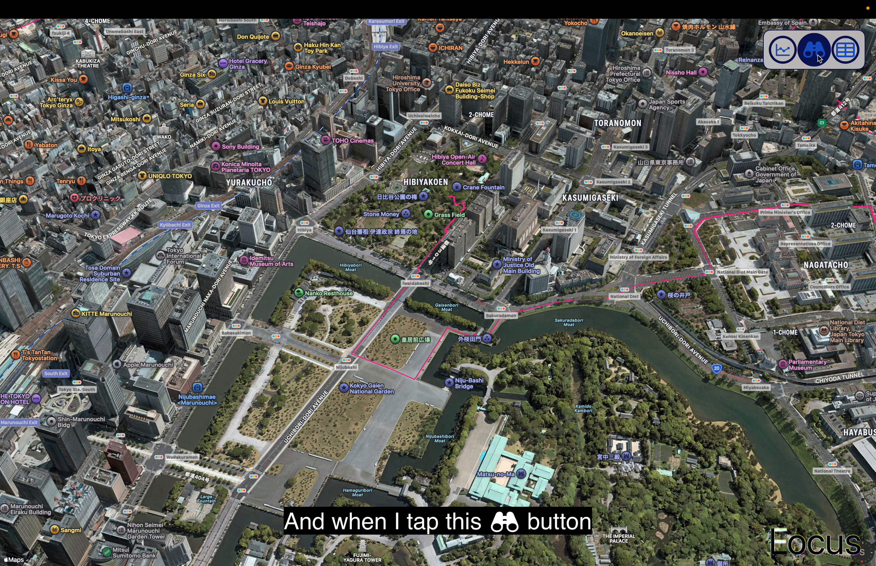
left_click(815, 56)
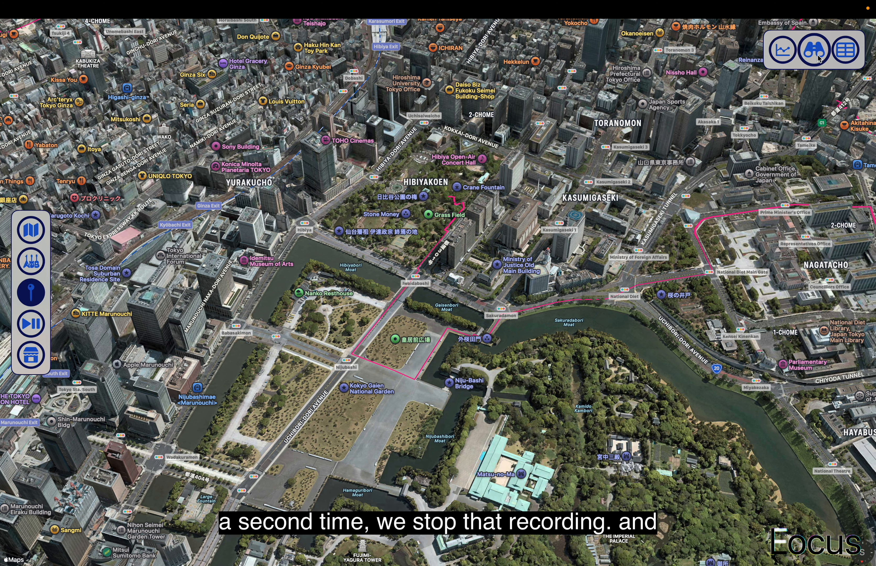
left_click(837, 55)
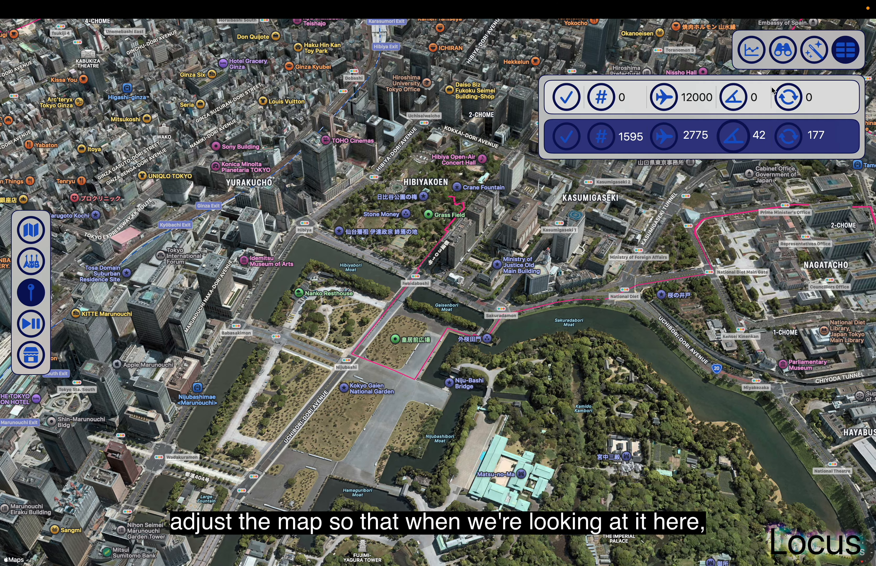
Re-record the second waypoint's camera closer to the Imperial Palace, about 1555 meters high, pitched 70 degrees and heading 340 degrees
left_click(845, 50)
scroll(539, 313, "right", 10, "alt")
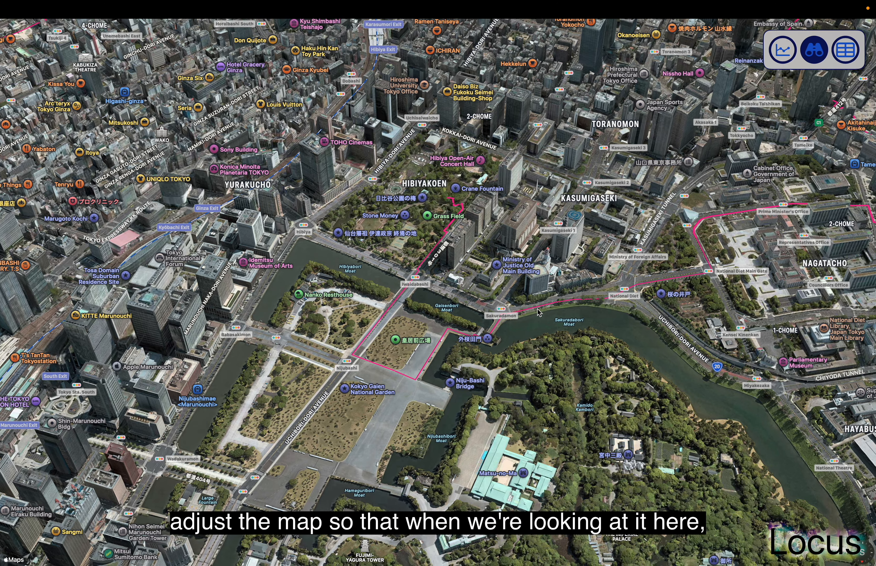
scroll(539, 313, "down", 5)
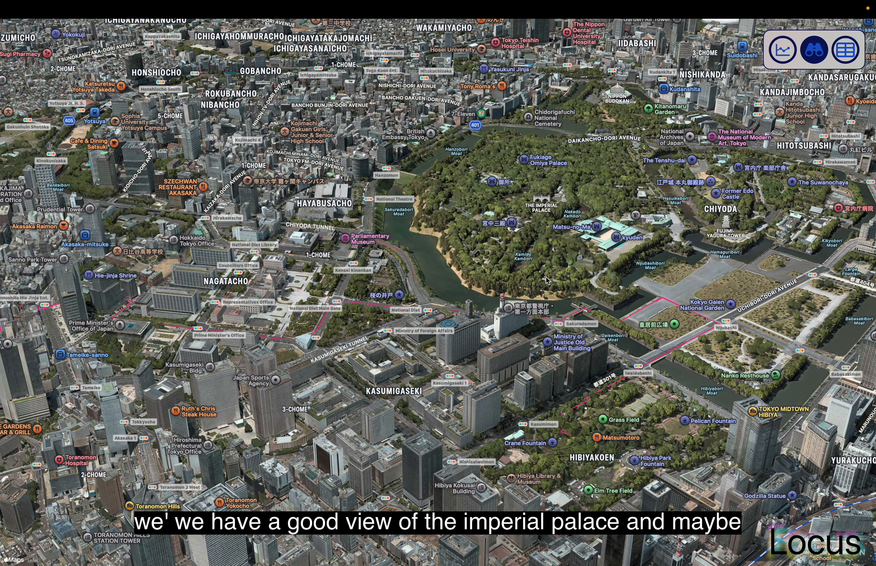
scroll(503, 365, "right", 3)
scroll(502, 366, "up", 4)
scroll(503, 366, "up", 2)
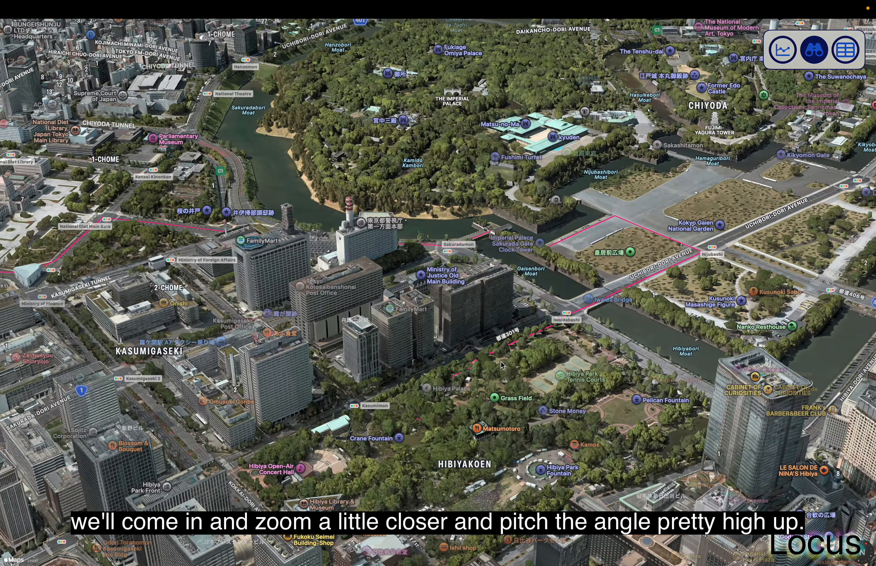
scroll(503, 365, "down", 5, "alt")
scroll(503, 365, "up", 2, "alt")
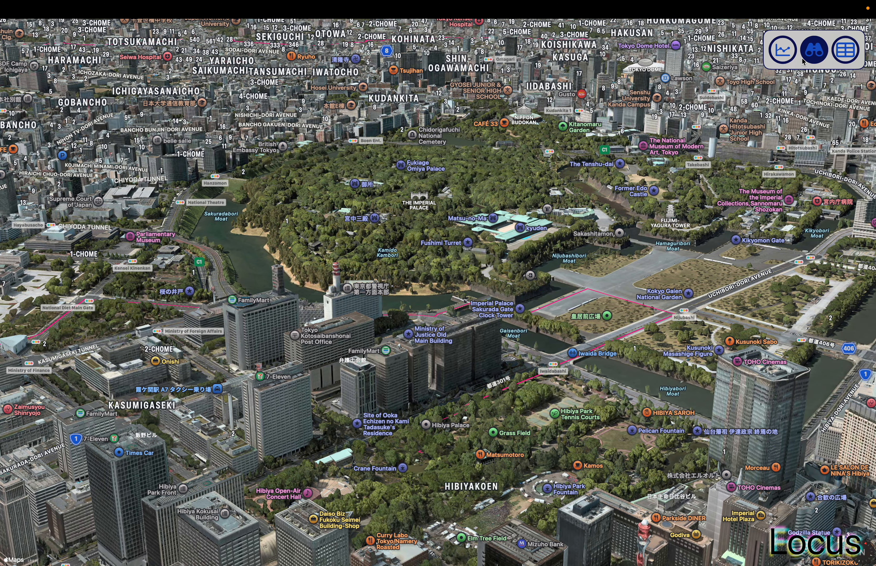
left_click(849, 53)
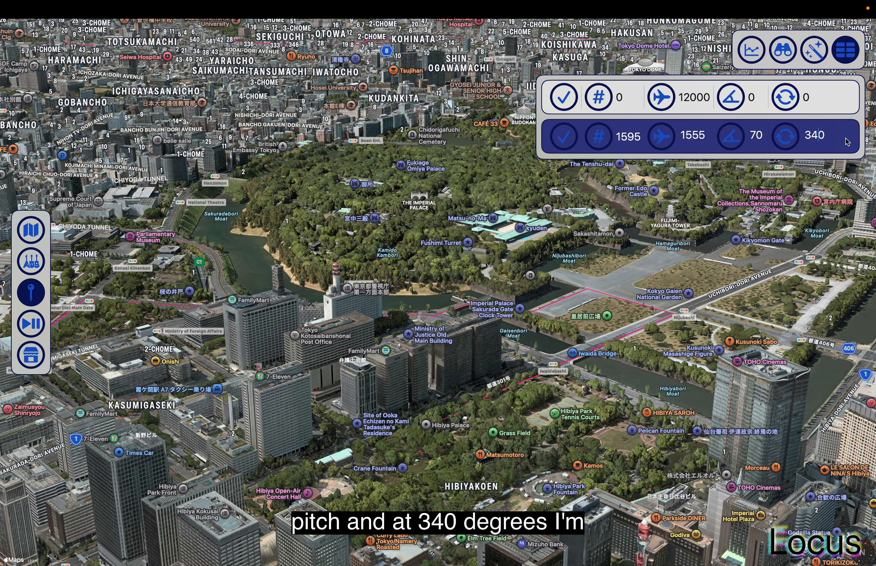
Set the second waypoint's compass heading to 360 degrees and review the camera elevation, pitch and heading charts
key("BackSpace")
type("6")
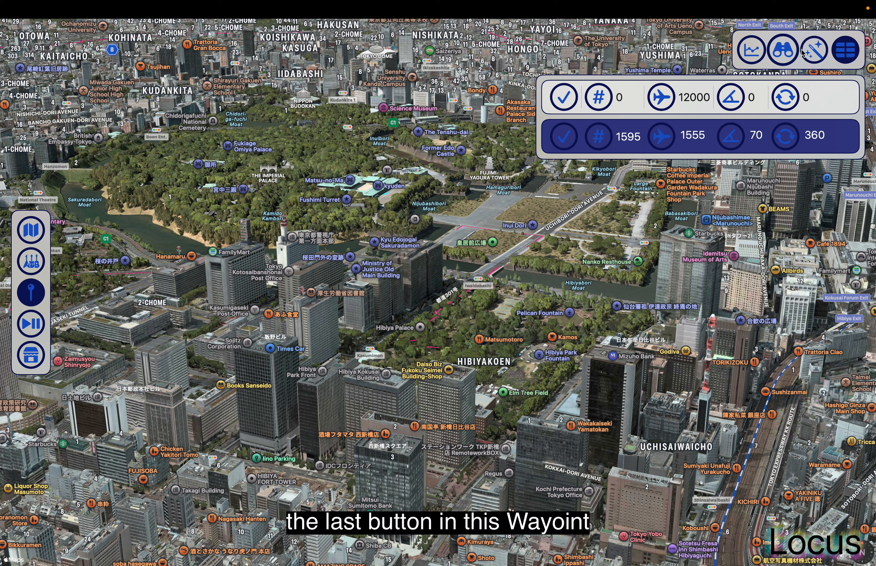
left_click(751, 57)
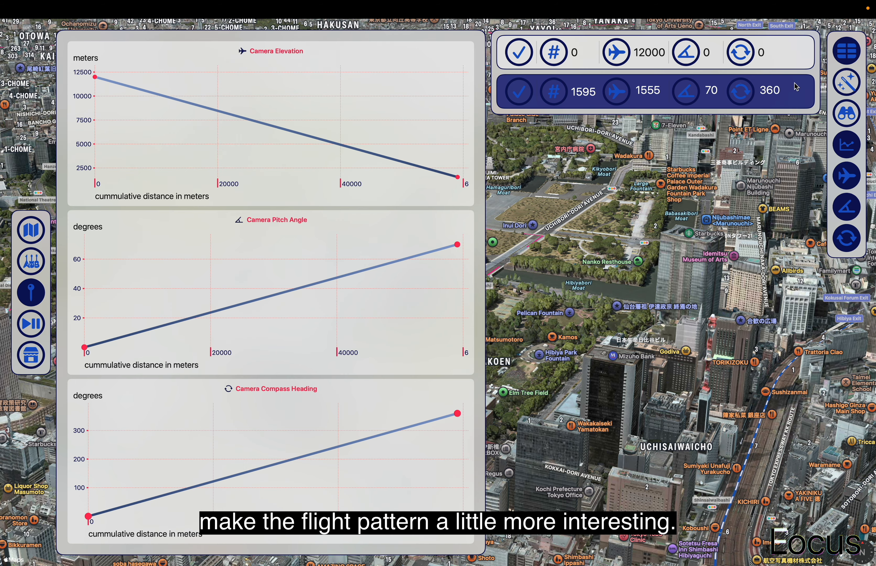
left_click(847, 147)
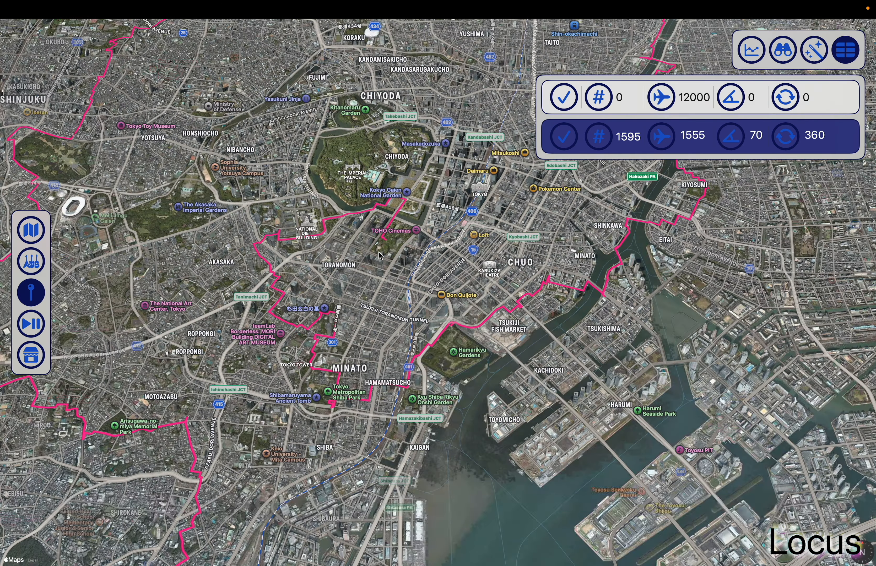
Add a waypoint on the route beside Japan National Stadium from an angled view about 1799 meters high with about 50 degrees pitch
scroll(379, 253, "left", 9)
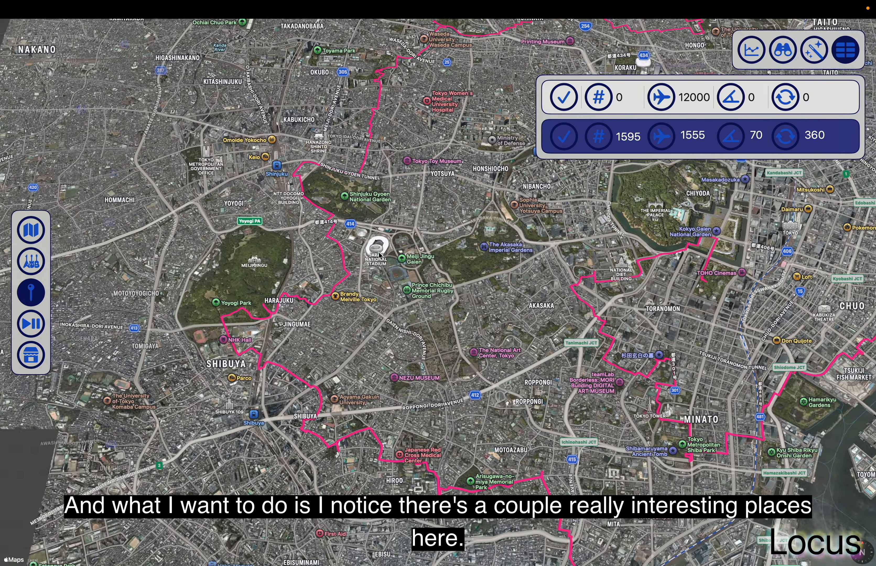
scroll(458, 264, "up", 1)
scroll(458, 264, "up", 5)
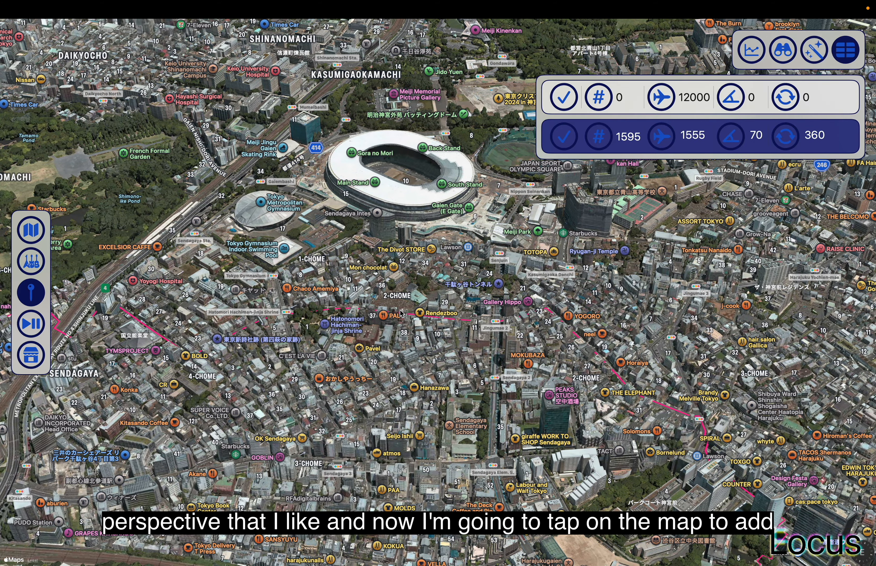
left_click(400, 313)
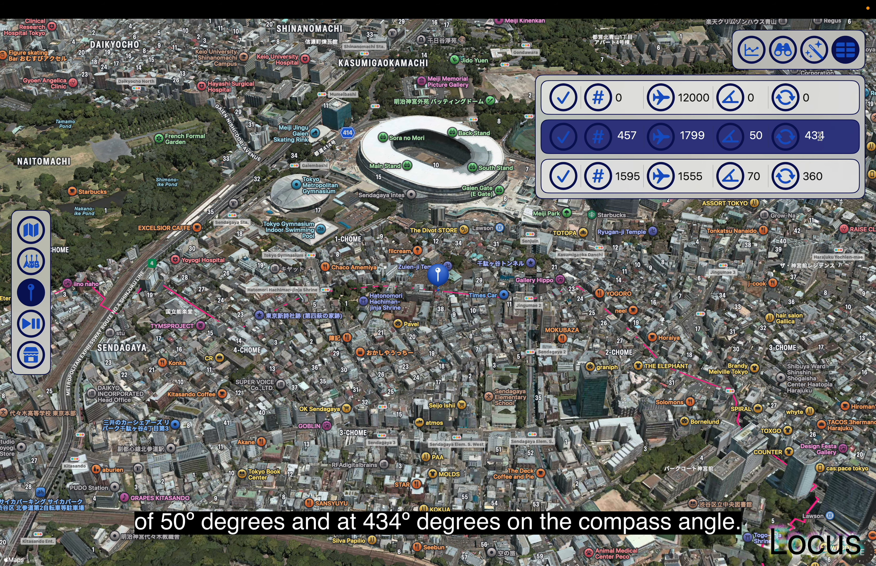
Show the camera charts and set the stadium waypoint's compass heading to 100 degrees
left_click(752, 57)
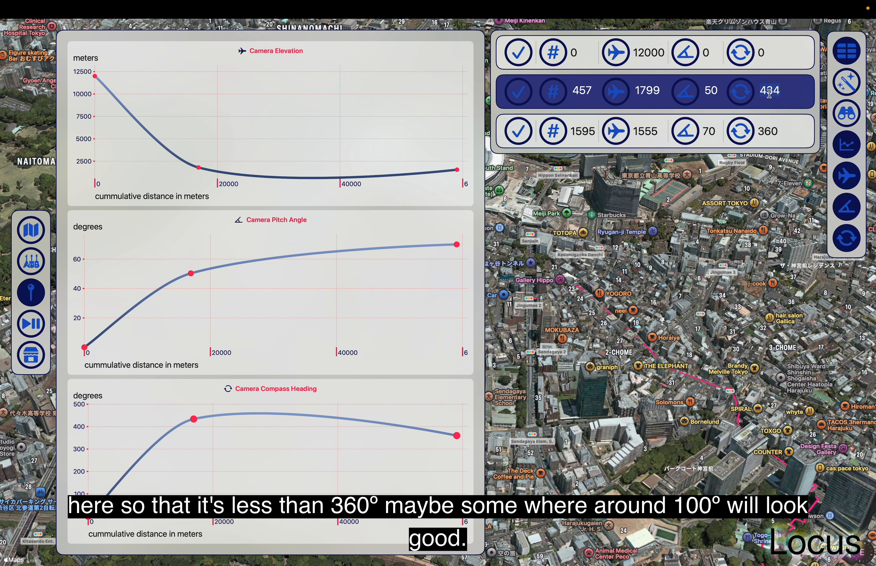
type("100")
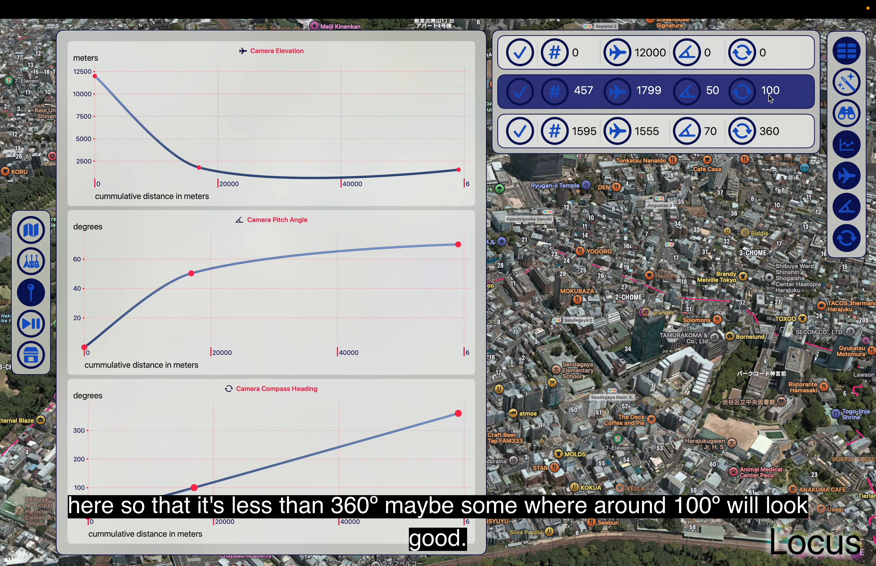
key("Return")
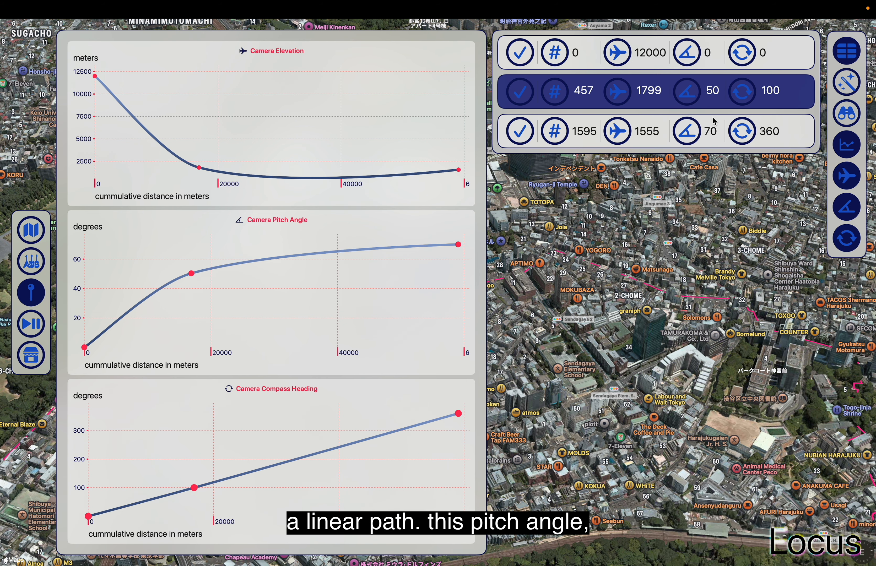
Hide the charts and reduce the stadium waypoint's camera pitch to 35 degrees with its slider
left_click(685, 92)
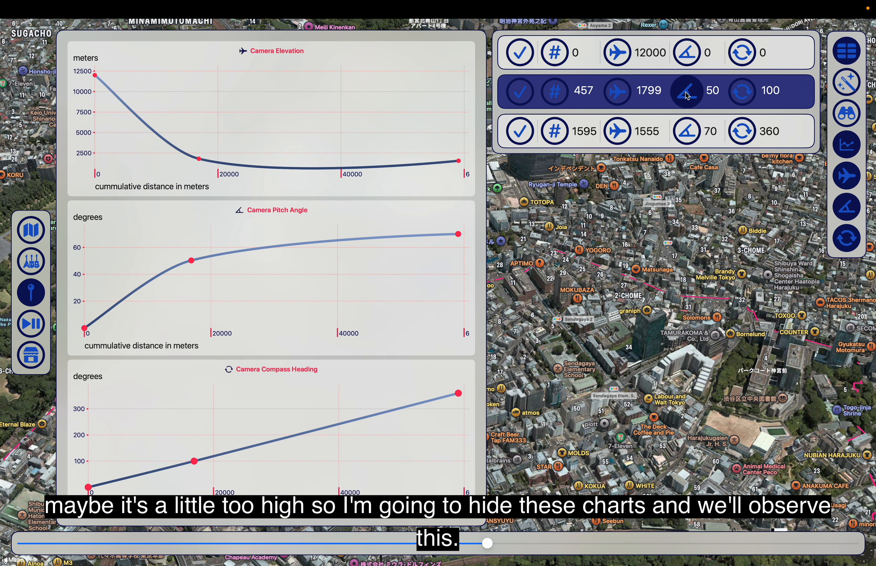
left_click(847, 145)
left_click(736, 148)
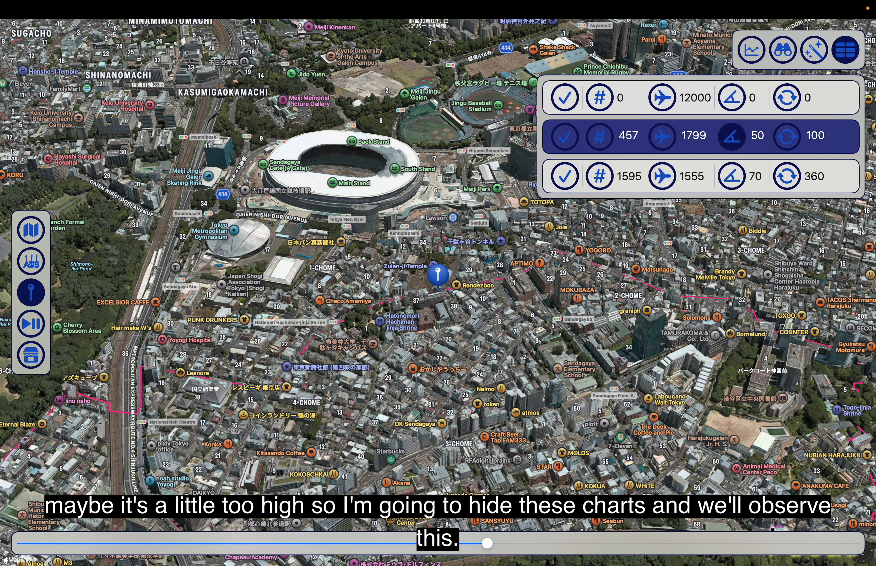
left_click_drag(487, 543, 347, 536)
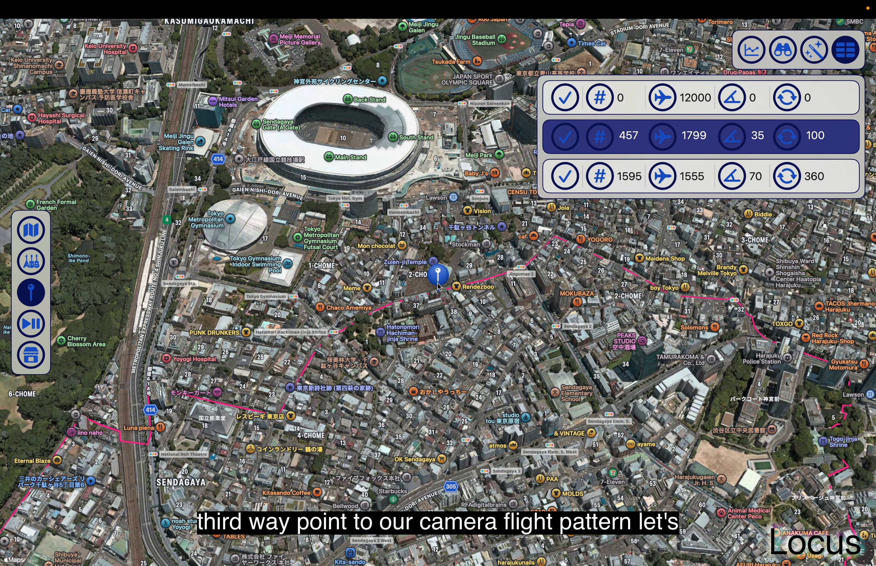
Add a waypoint on the route near the Chuo waterfront from a straight-down view about 77786 meters high
scroll(438, 287, "down", 10)
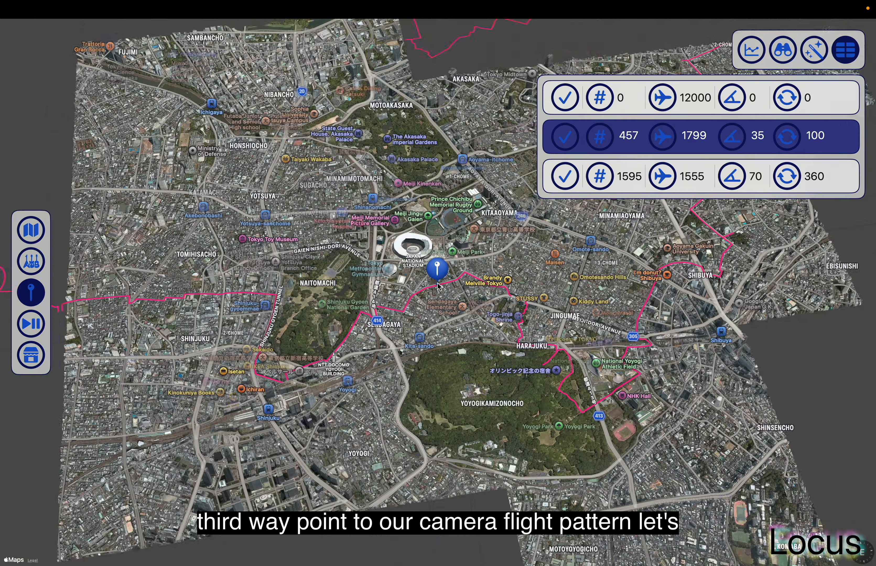
scroll(438, 286, "down", 5)
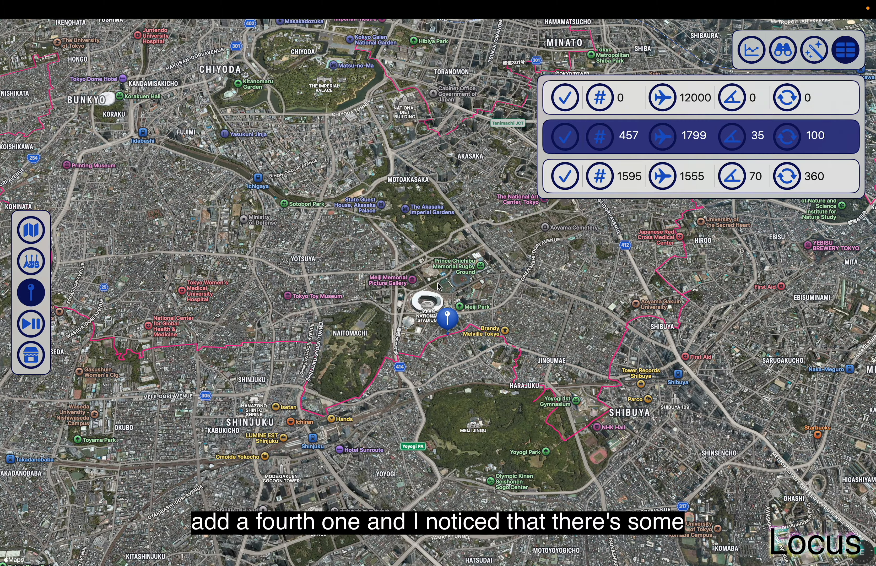
scroll(438, 287, "right", 10)
scroll(438, 287, "up", 6)
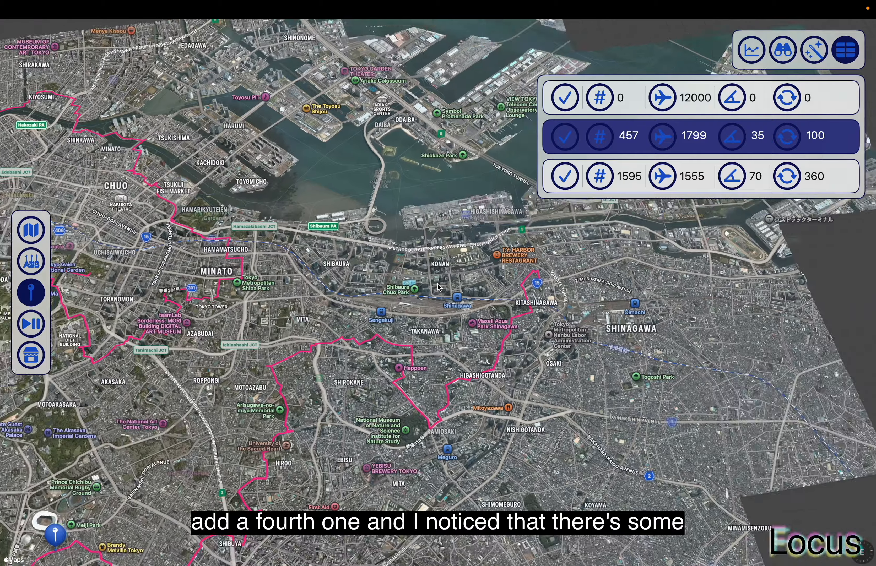
scroll(438, 287, "left", 2)
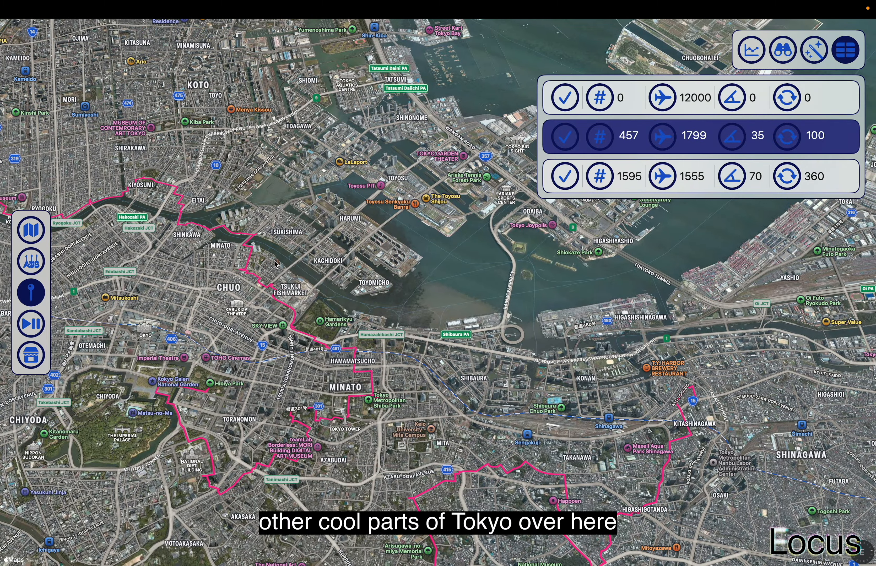
scroll(323, 266, "left", 10)
scroll(323, 266, "up", 3)
scroll(323, 266, "up", 8)
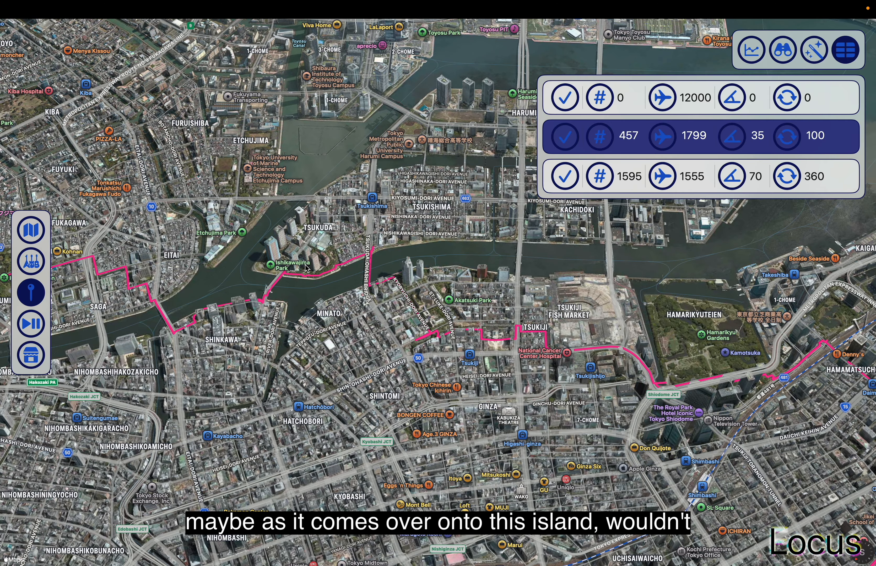
scroll(338, 254, "down", 5)
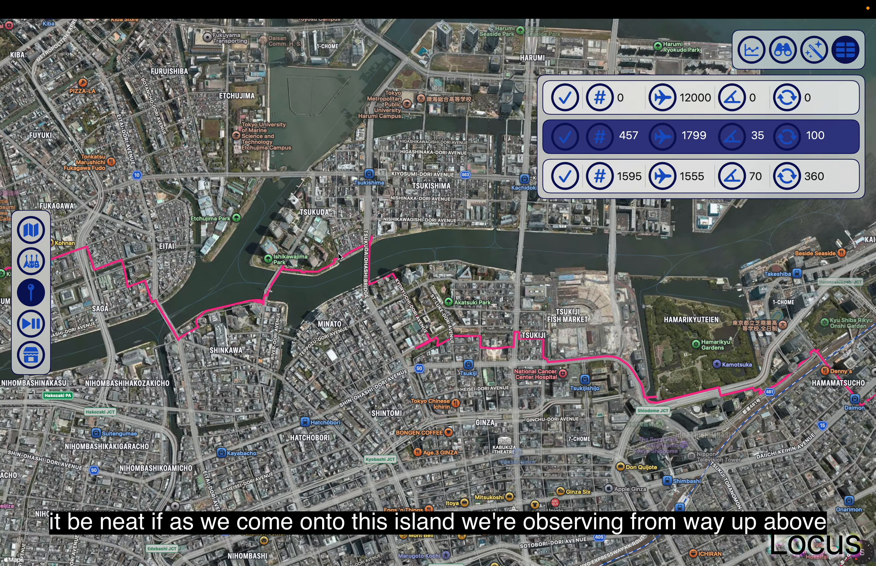
scroll(338, 254, "down", 5)
scroll(338, 254, "down", 5)
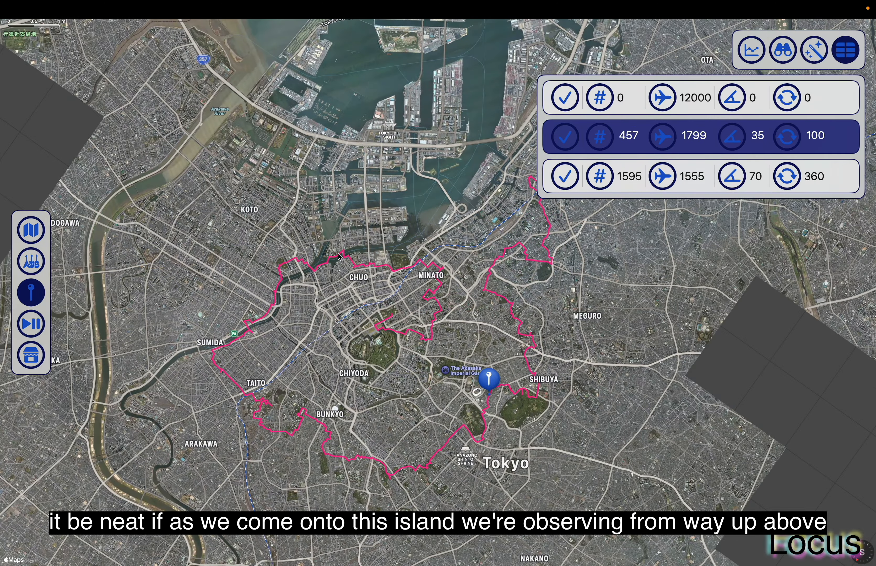
scroll(340, 257, "down", 1)
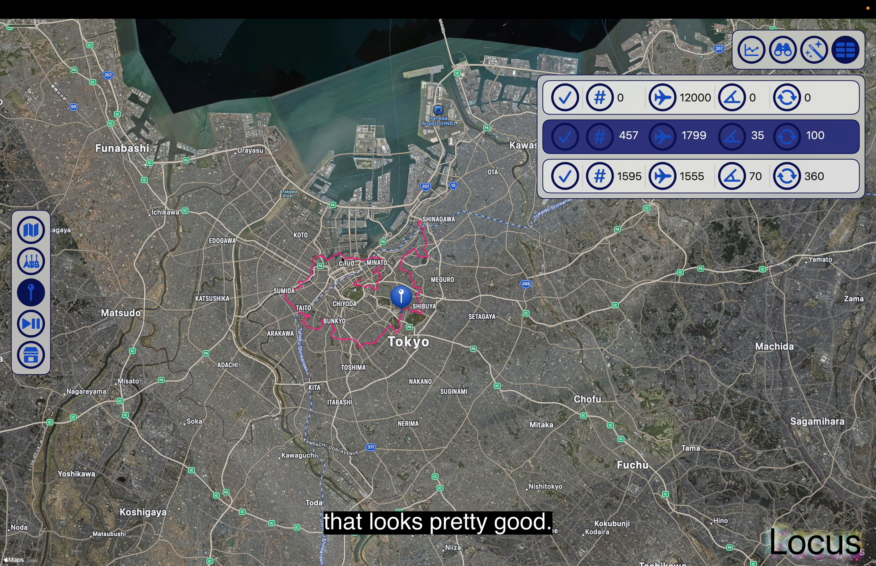
left_click(352, 262)
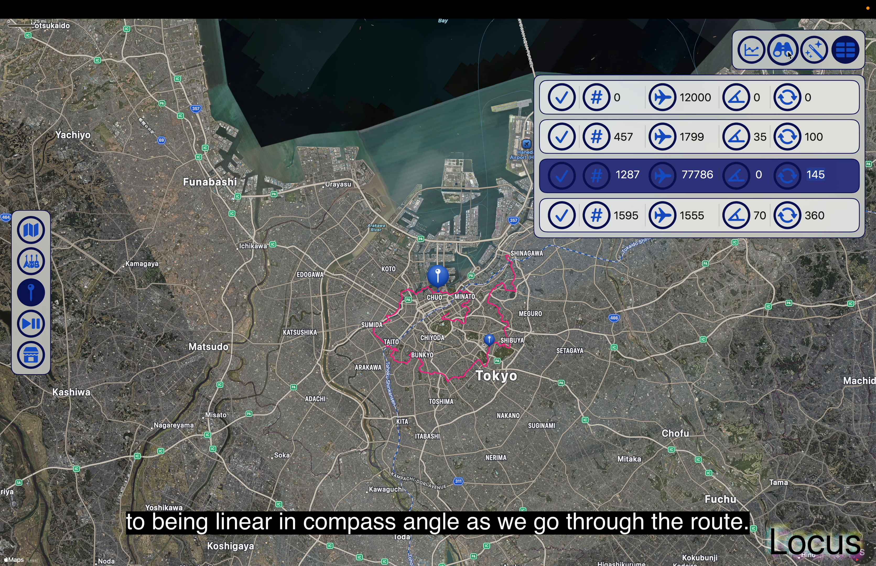
Show the camera charts and set the Chuo waypoint's compass heading to 280 degrees
left_click(751, 50)
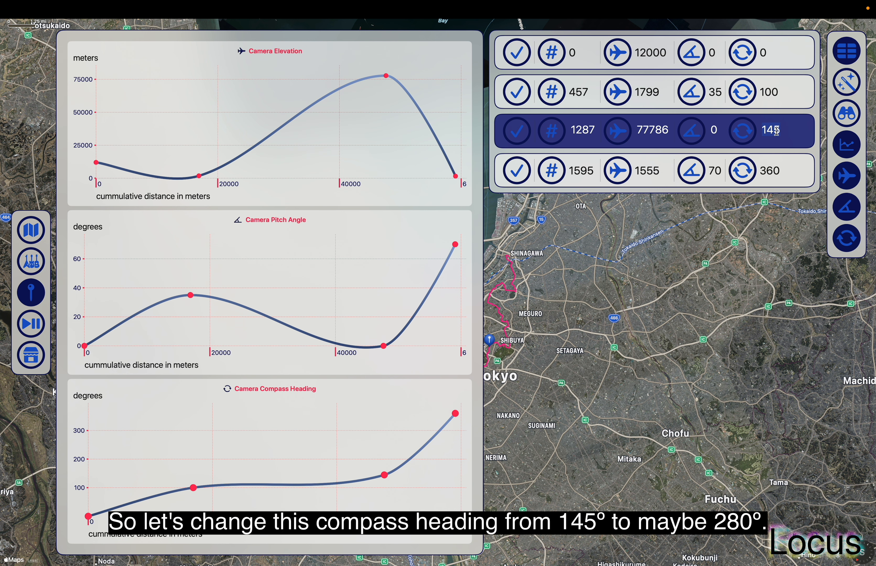
type("280")
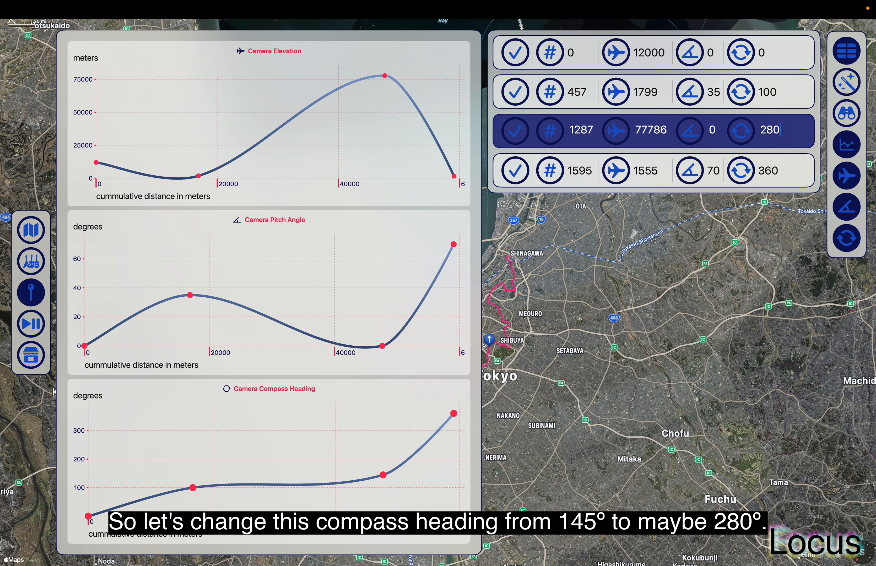
key("Return")
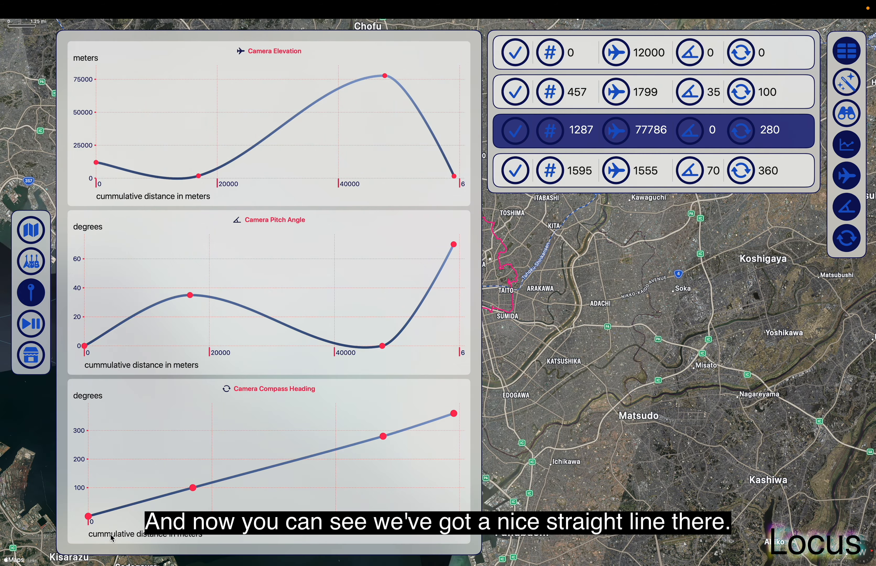
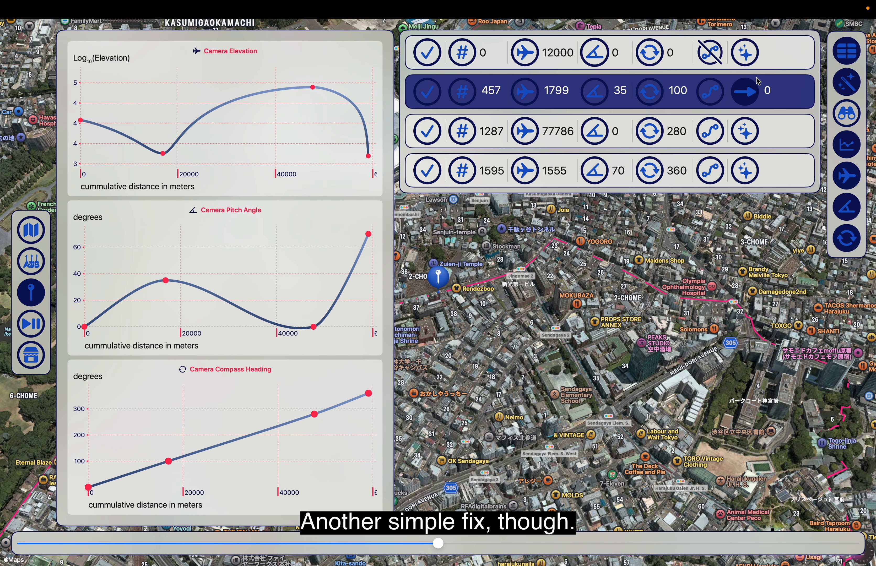
Switch the stadium waypoint's curve from the arrow to the sparkle option and lower the Chuo waypoint's camera elevation to about 28840 meters
left_click(752, 96)
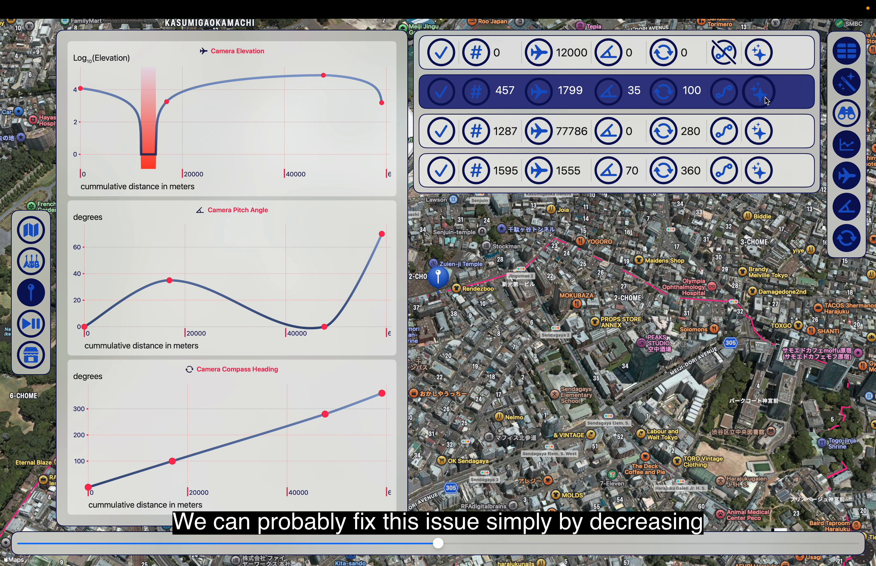
left_click(547, 133)
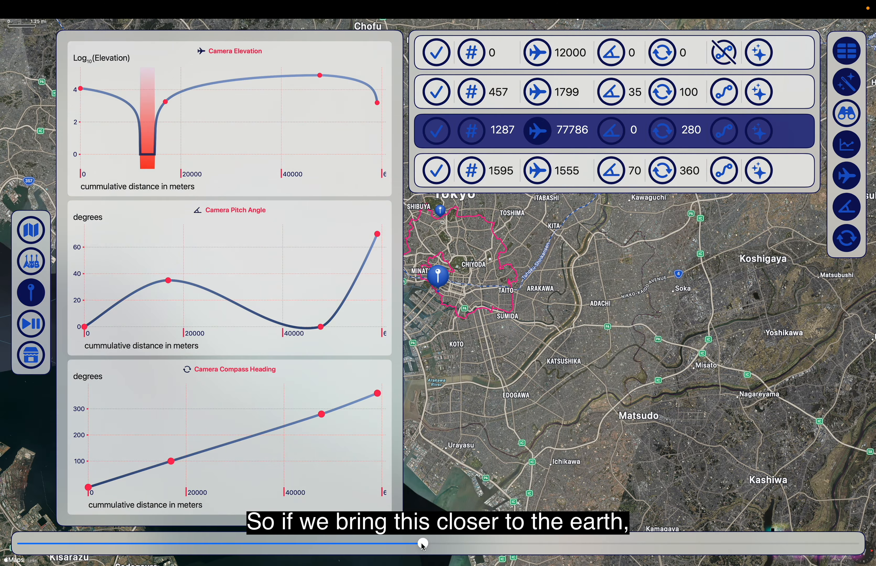
left_click_drag(424, 546, 363, 546)
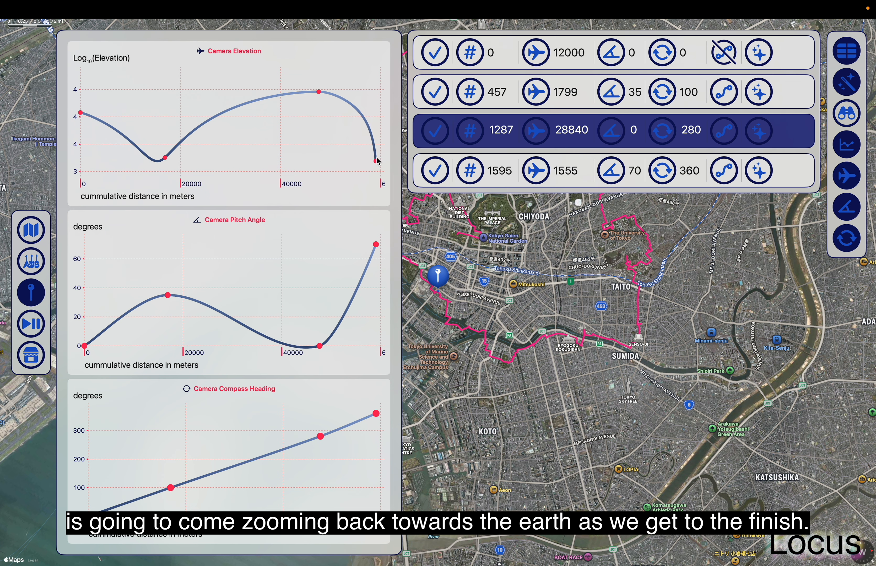
Lower the Chuo waypoint's camera elevation further to about 7762 meters to soften the final descent
left_click(541, 136)
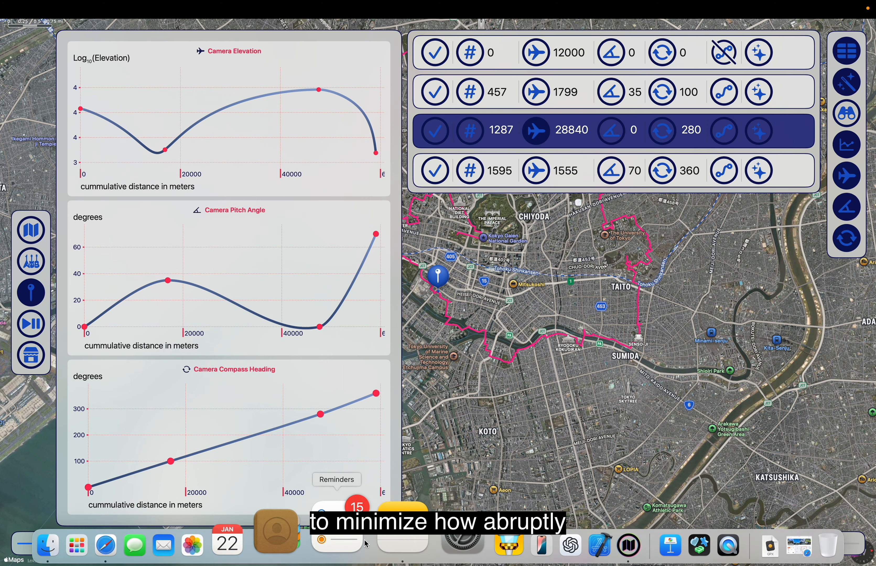
left_click_drag(365, 545, 287, 539)
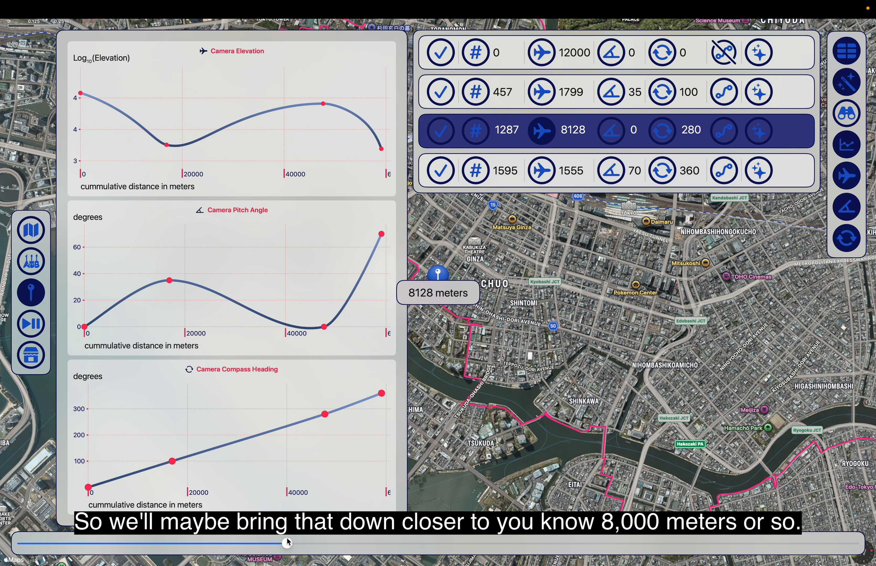
left_click_drag(288, 542, 285, 540)
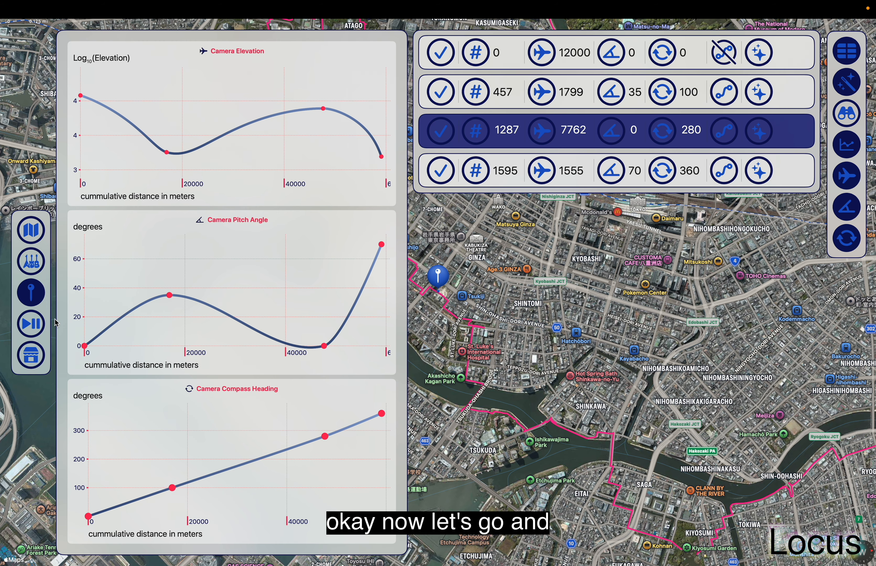
Play the route animation to preview the camera flight pattern, and stop it near Akasaka before the finish
left_click(36, 326)
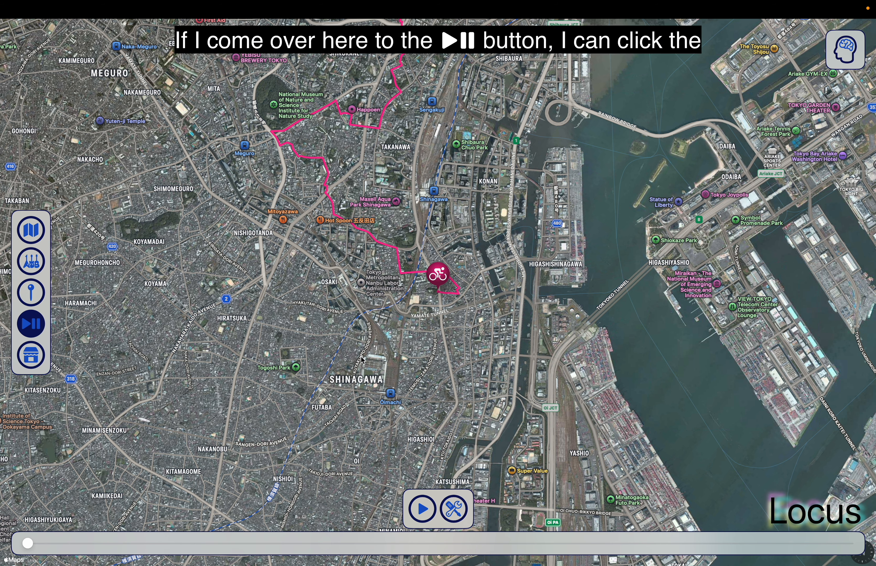
left_click(423, 512)
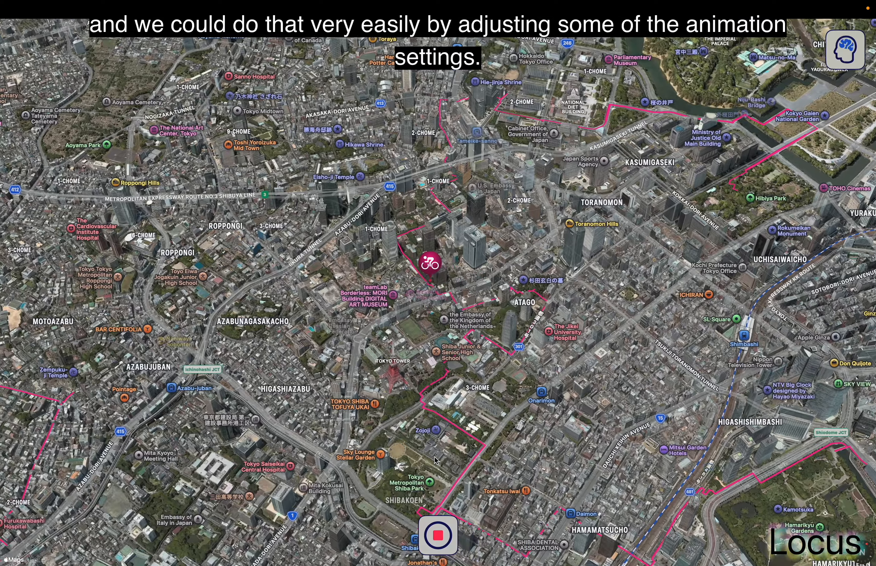
left_click(437, 534)
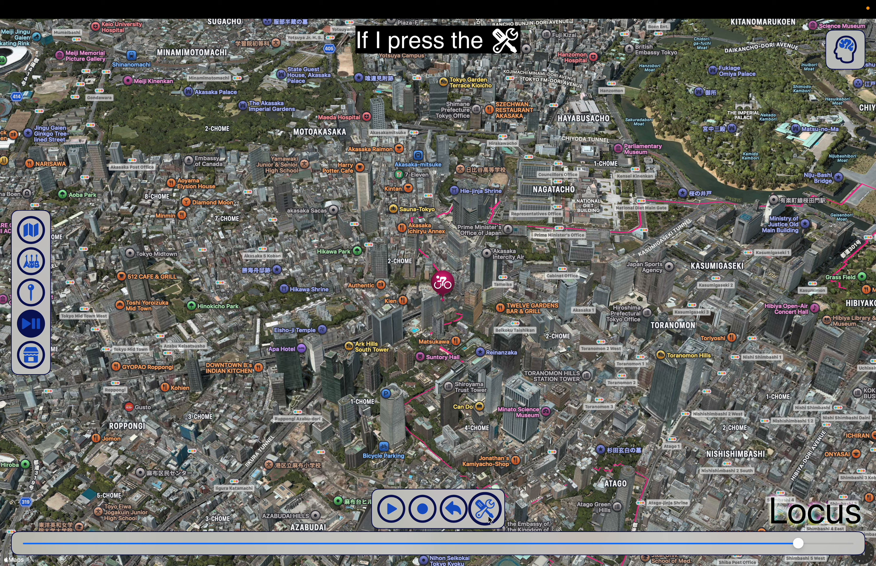
Slow the route animation to below 1x speed in the animation settings and close the settings
left_click(484, 519)
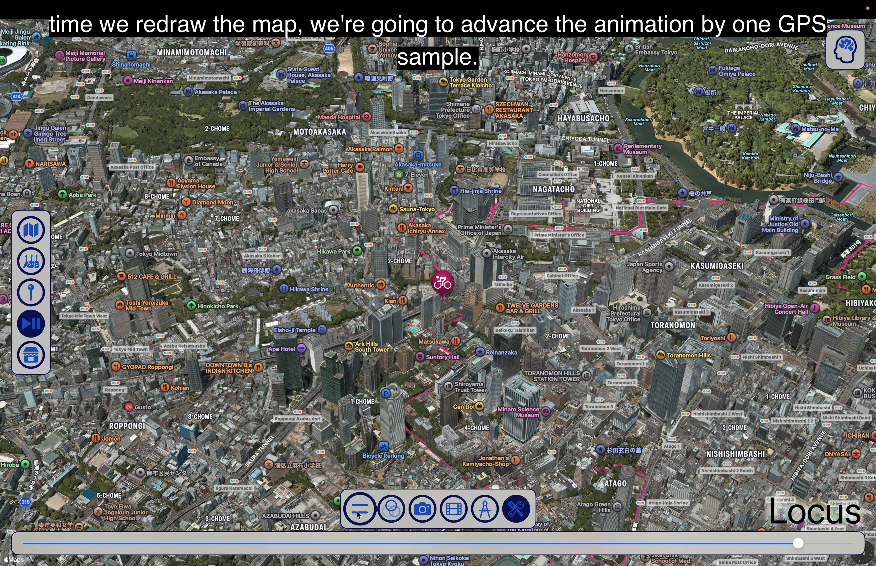
left_click(359, 515)
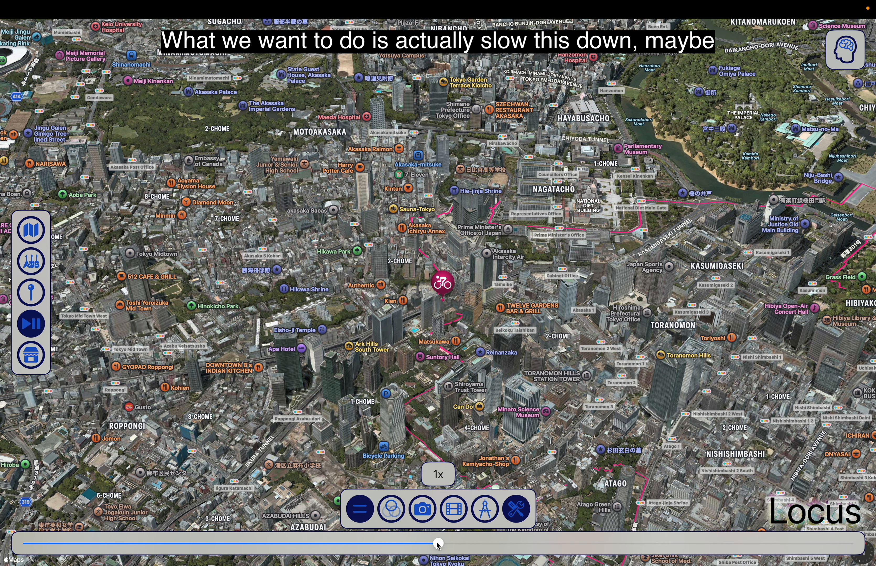
left_click_drag(438, 543, 285, 536)
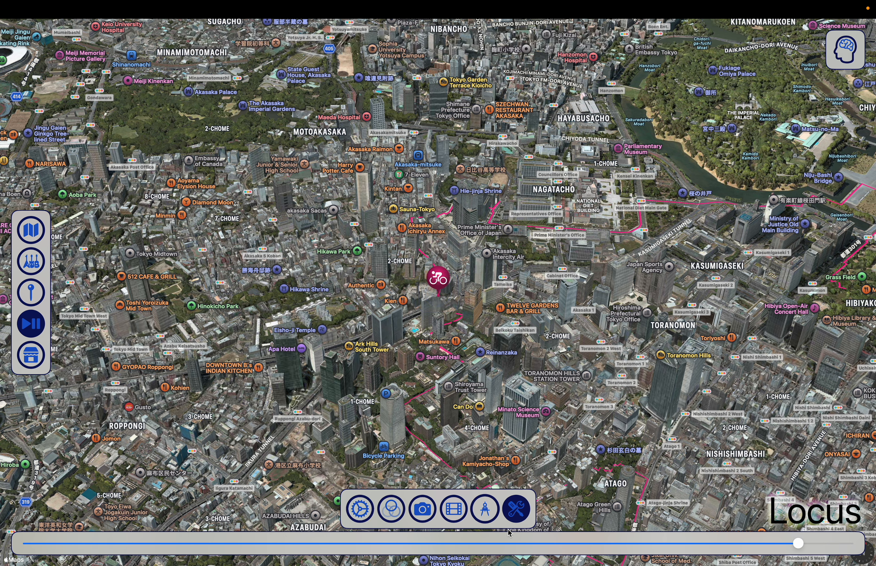
left_click(517, 510)
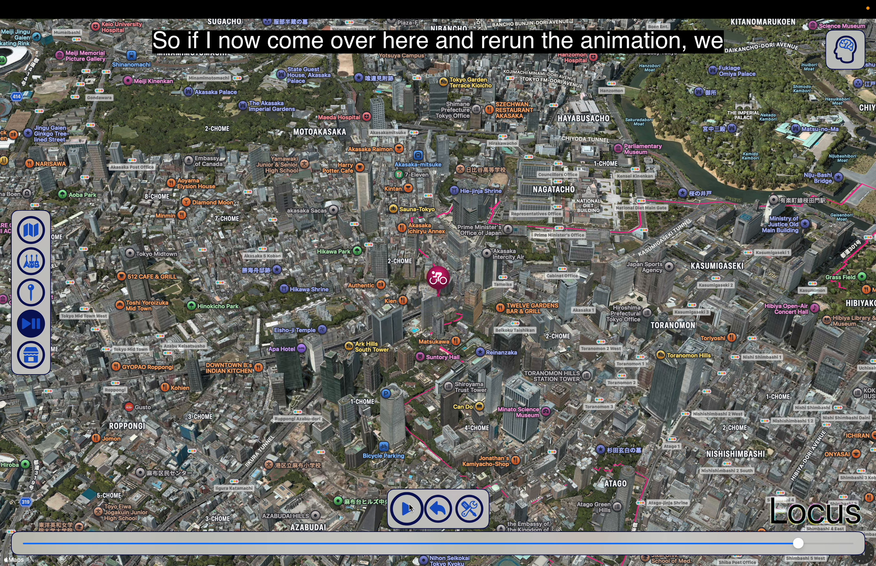
Replay the animation at the slower speed past the Imperial Palace to check its smoothness, and stop it
left_click(409, 507)
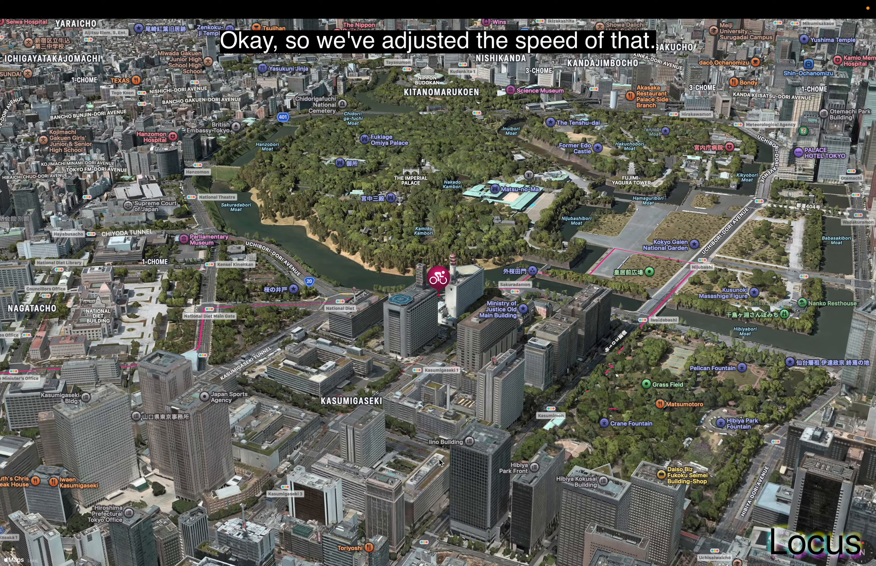
mouse_move(437, 493)
left_click(435, 526)
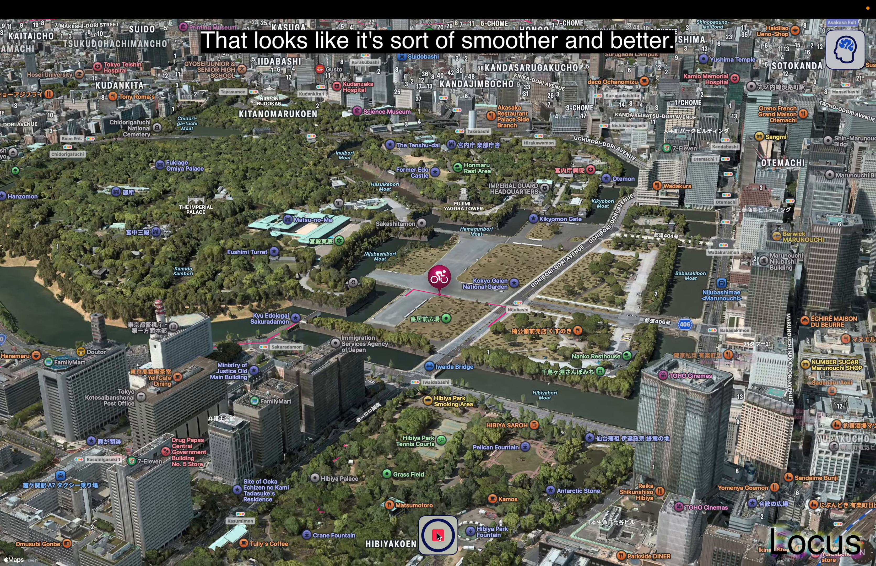
left_click(438, 536)
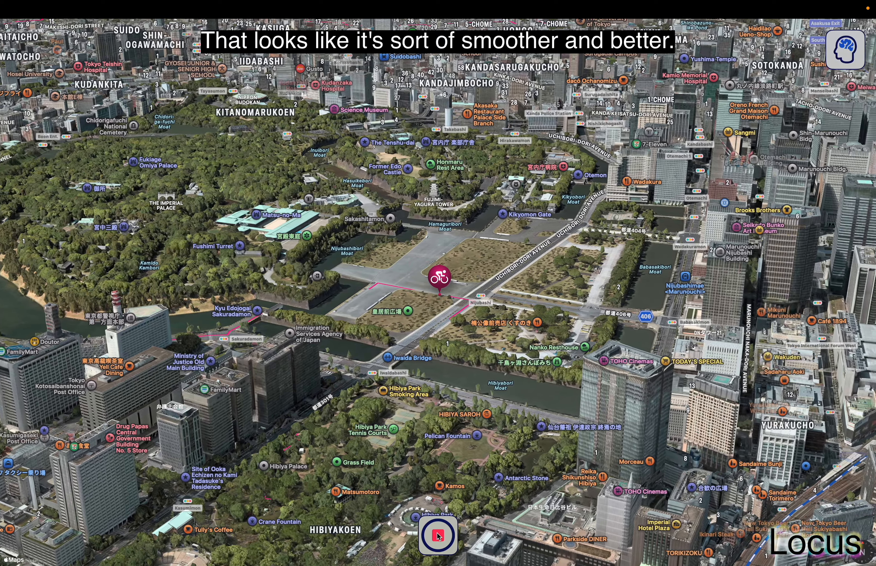